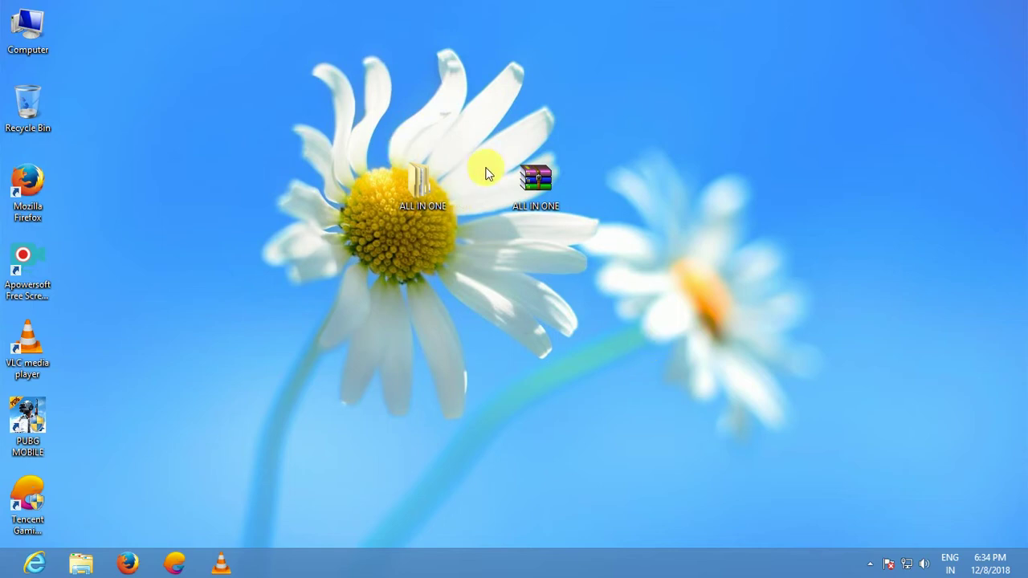
# Move the ALL IN ONE archive aside on the desktop and open the inner ALL IN ONE folder
pyautogui.moveTo(537, 181); pyautogui.dragTo(614, 206)
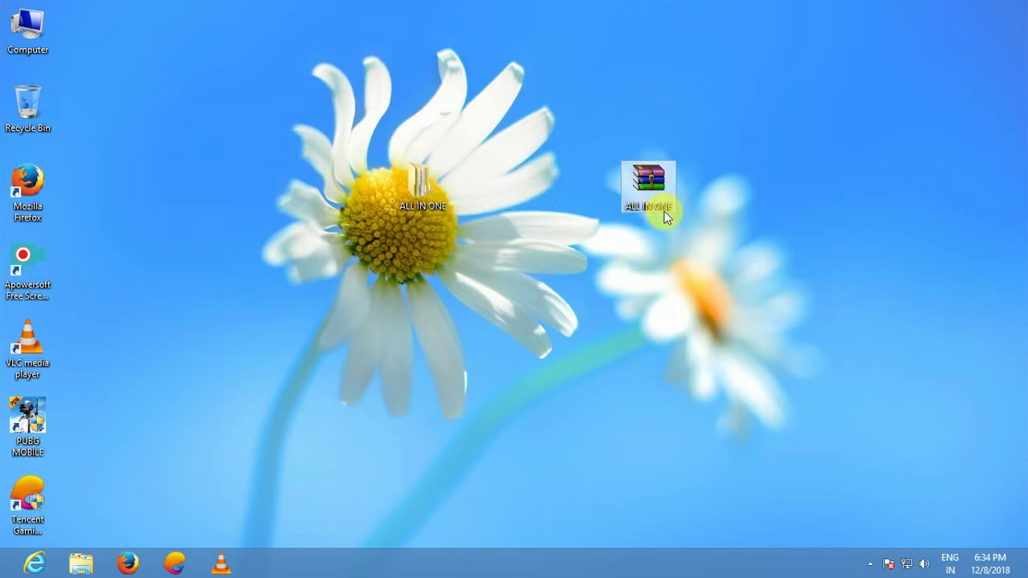
pyautogui.doubleClick(426, 199)
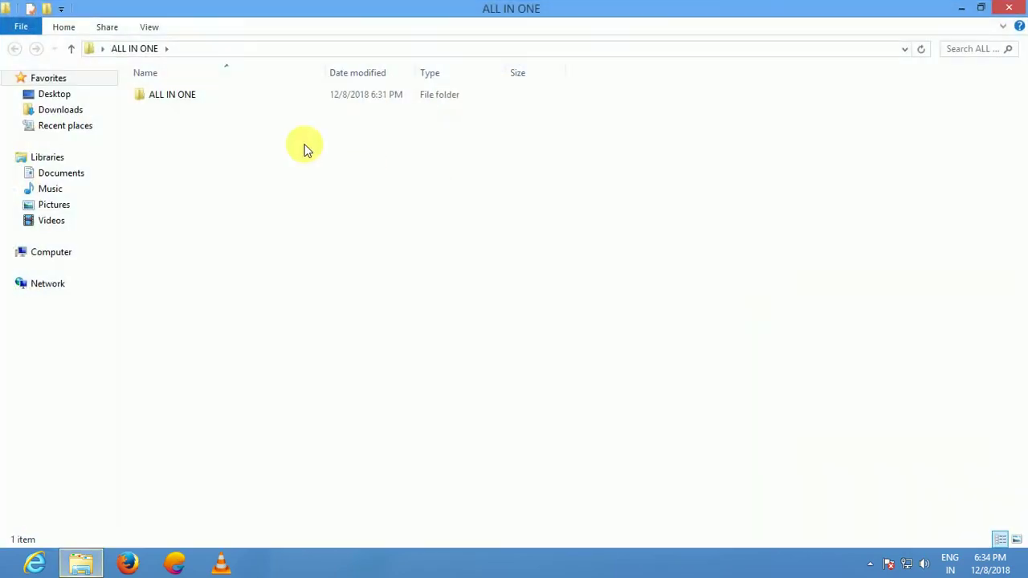
pyautogui.doubleClick(239, 98)
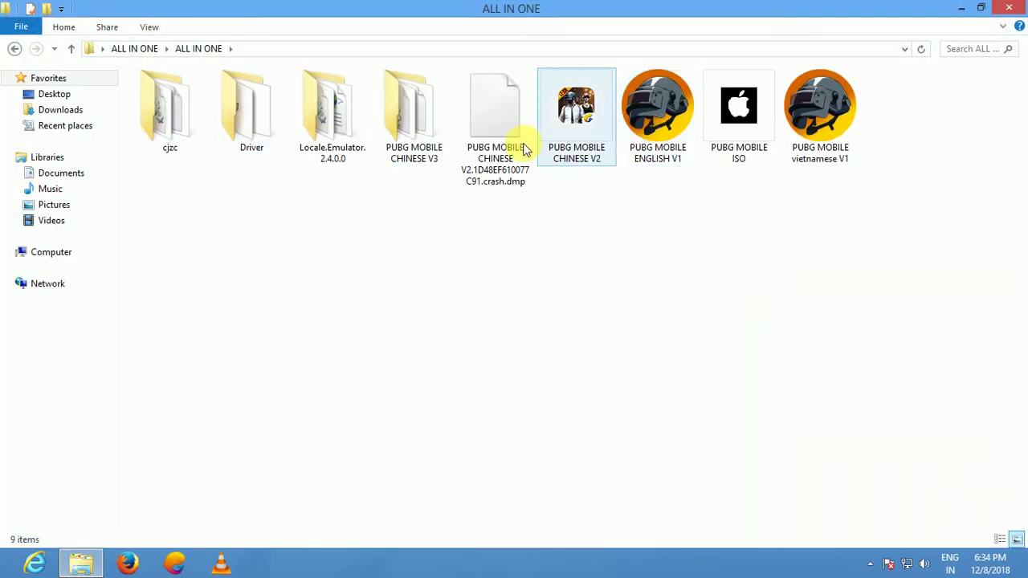
# Permanently delete the PUBG MOBILE CHINESE V2 crash.dmp file from the folder
pyautogui.click(495, 148)
pyautogui.hotkey('shift', 'Delete')
pyautogui.press('Return')
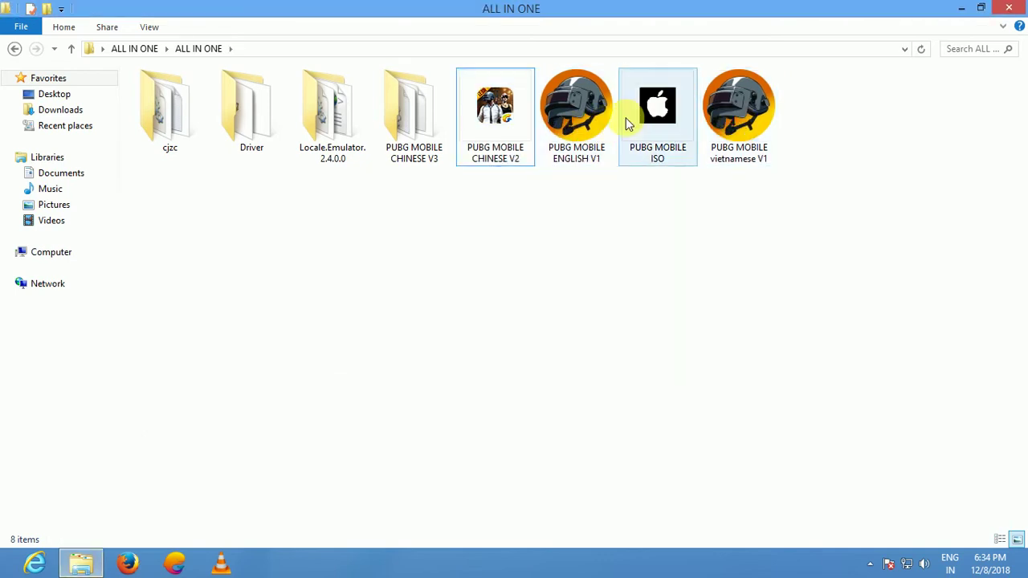
# Look over the PUBG MOBILE versions, including the contents of the PUBG MOBILE CHINESE V3 folder, and return to ALL IN ONE
pyautogui.click(413, 149)
pyautogui.click(492, 151)
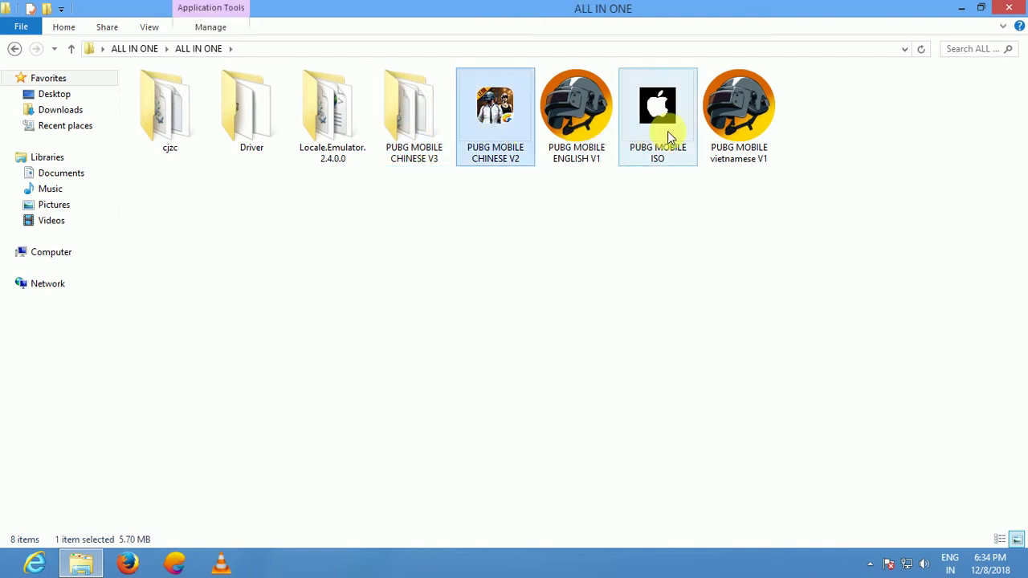
pyautogui.click(663, 155)
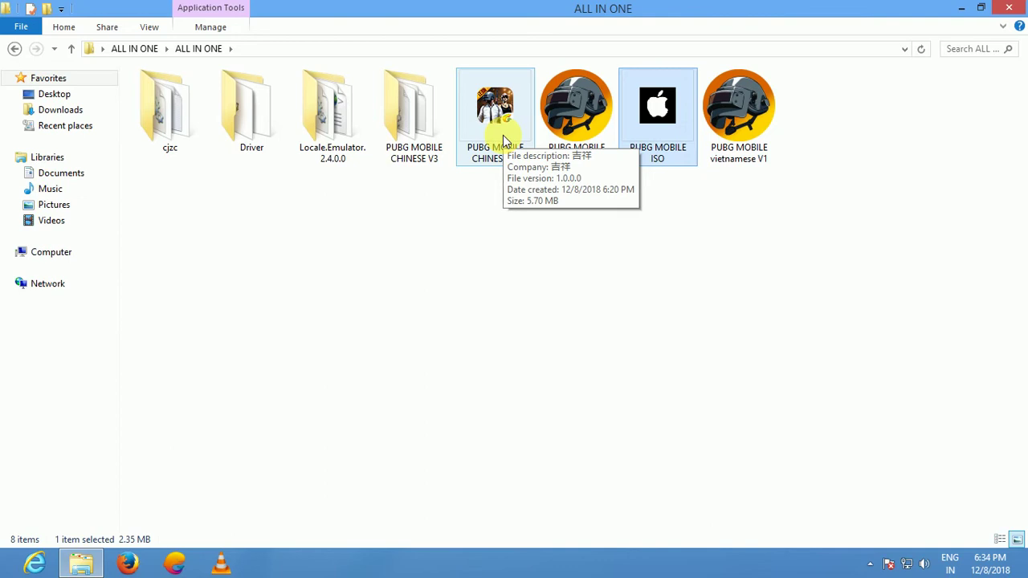
pyautogui.doubleClick(411, 112)
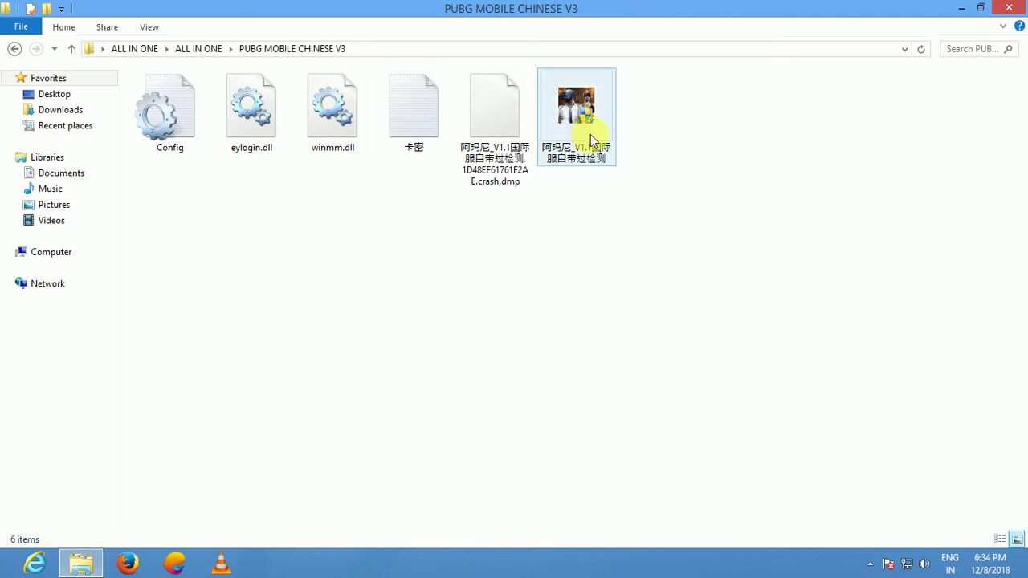
pyautogui.click(15, 49)
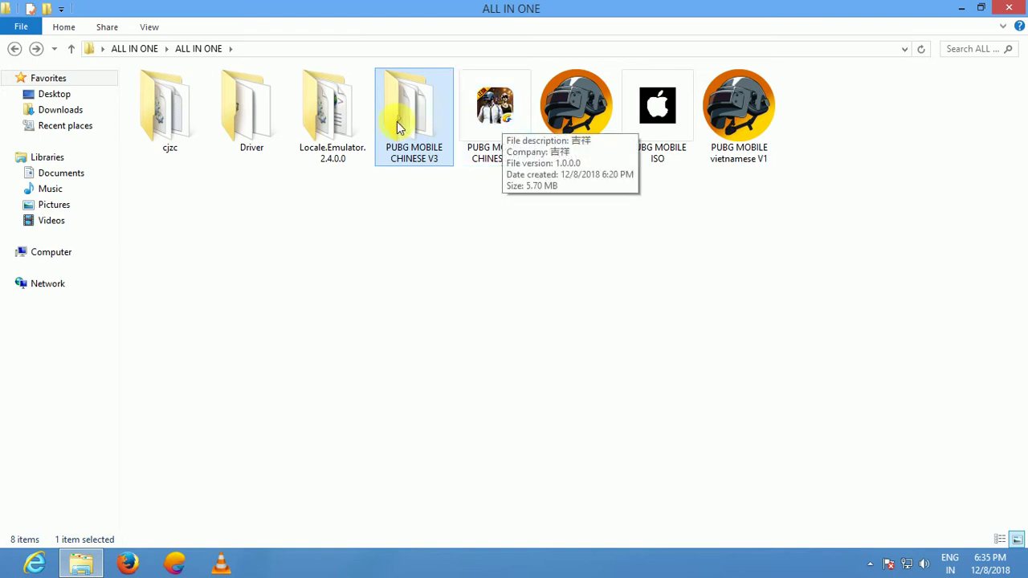
# Examine the Driver folder's installers, including CaiDat and the DirectX 2010 folder, and return to ALL IN ONE
pyautogui.doubleClick(287, 130)
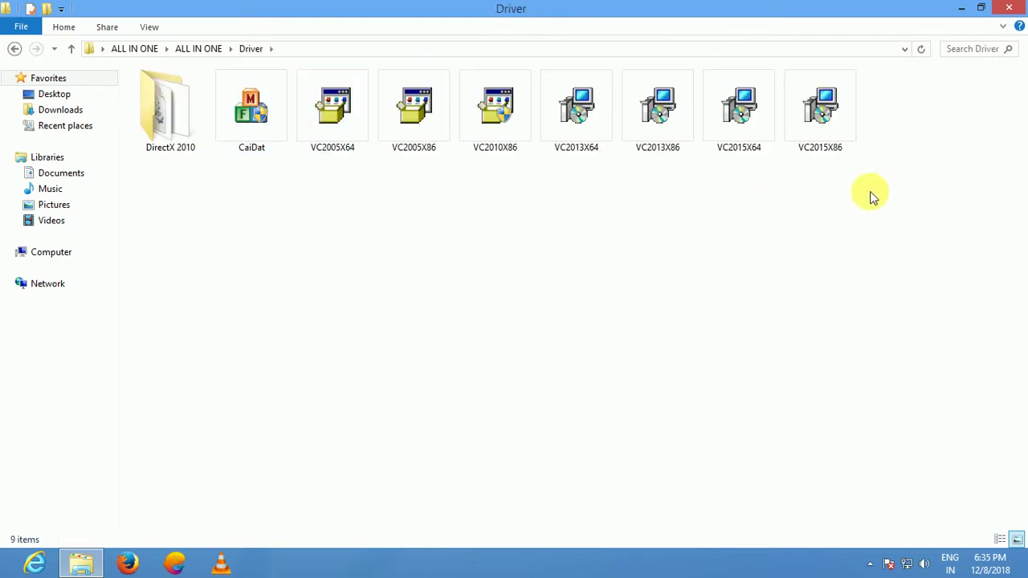
pyautogui.moveTo(871, 195); pyautogui.dragTo(196, 105)
pyautogui.click(169, 165)
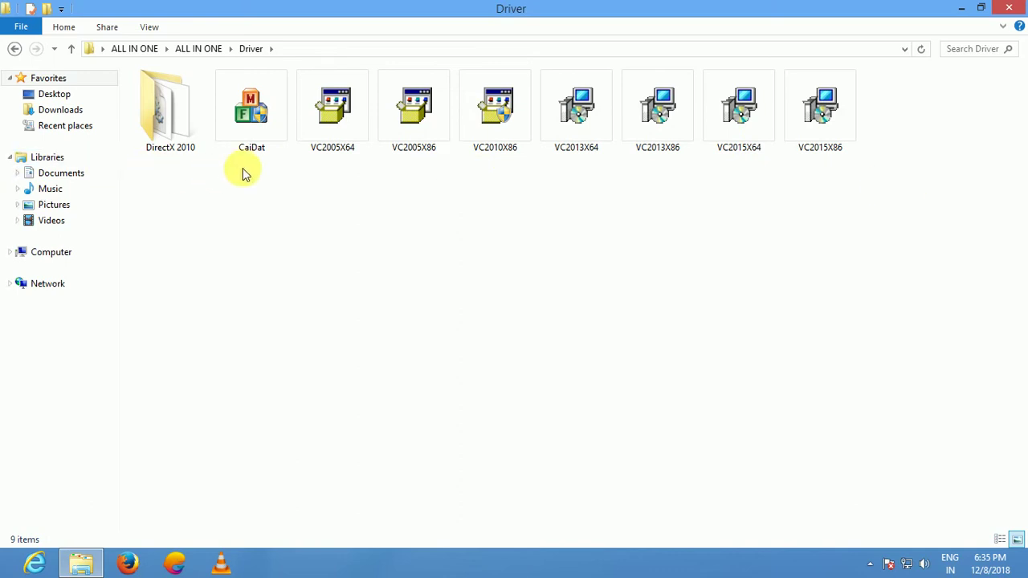
pyautogui.click(273, 130)
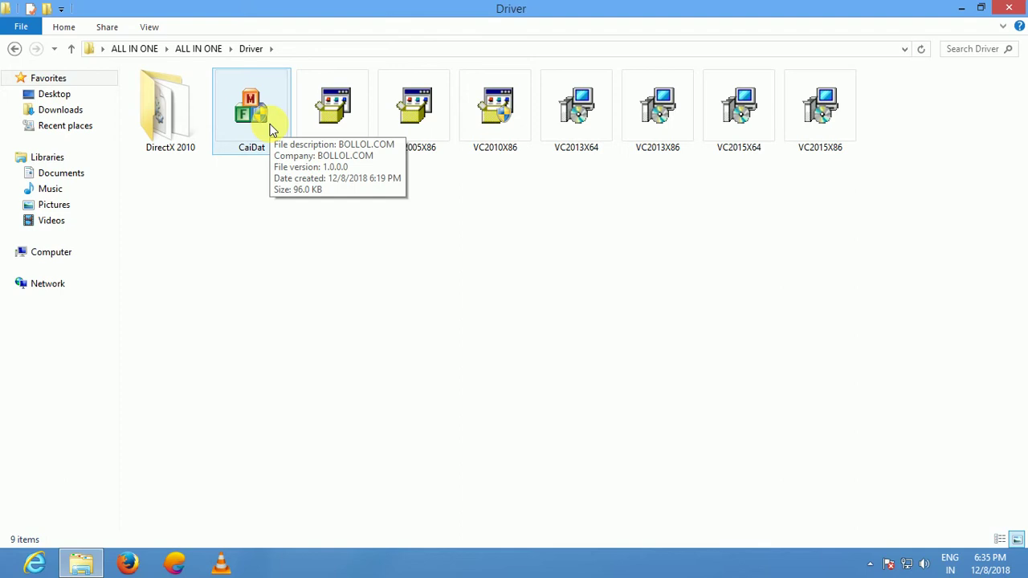
pyautogui.click(213, 114)
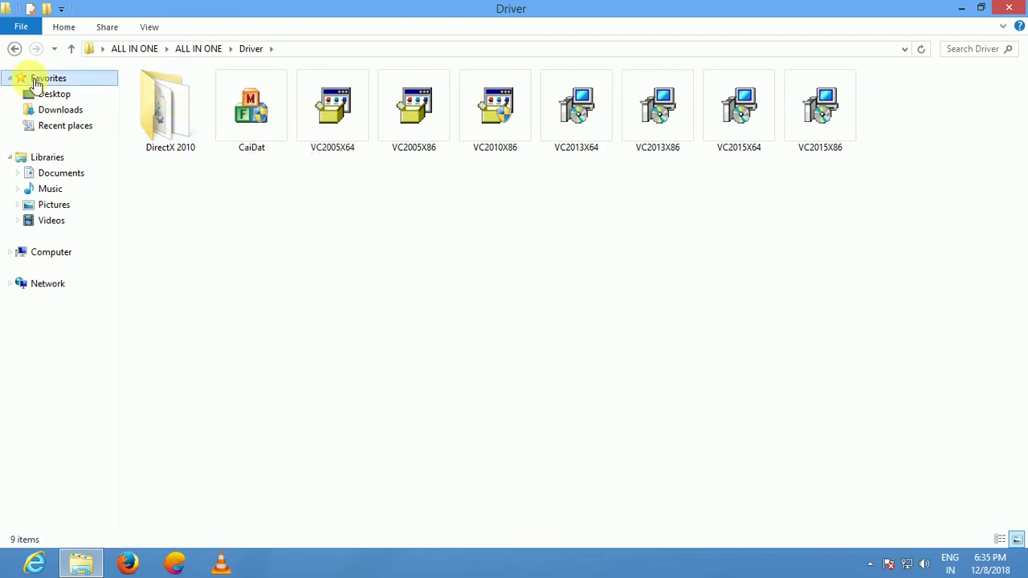
pyautogui.click(13, 49)
# Read the instructions in the cjzc folder's New Text Document, close it and return to ALL IN ONE
pyautogui.doubleClick(163, 101)
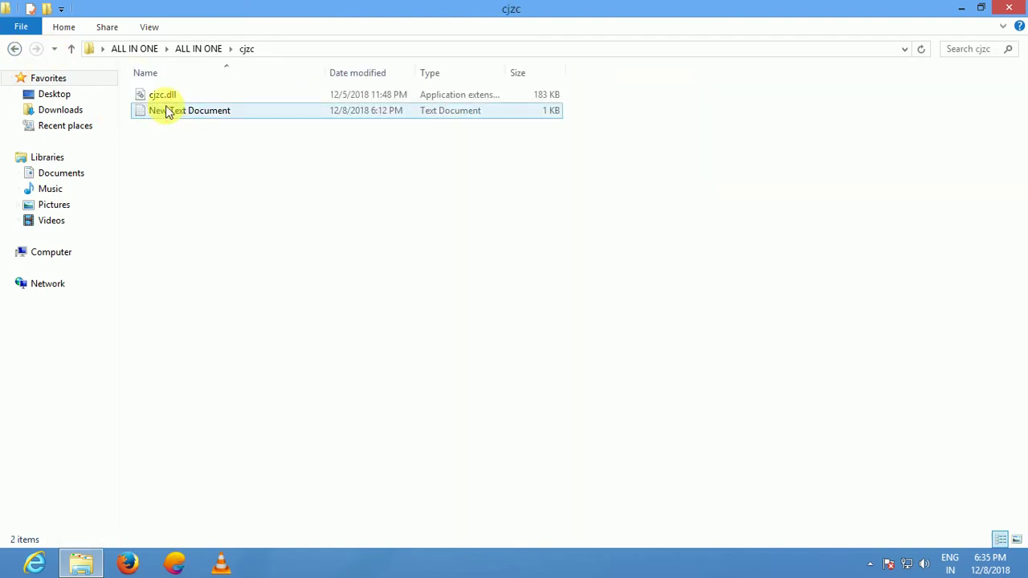
pyautogui.click(167, 99)
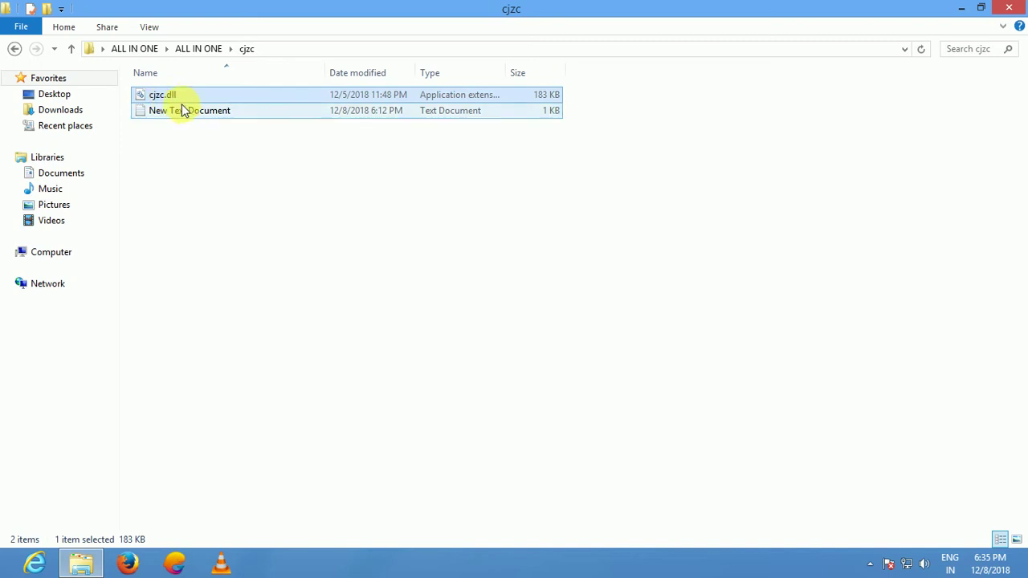
pyautogui.doubleClick(188, 110)
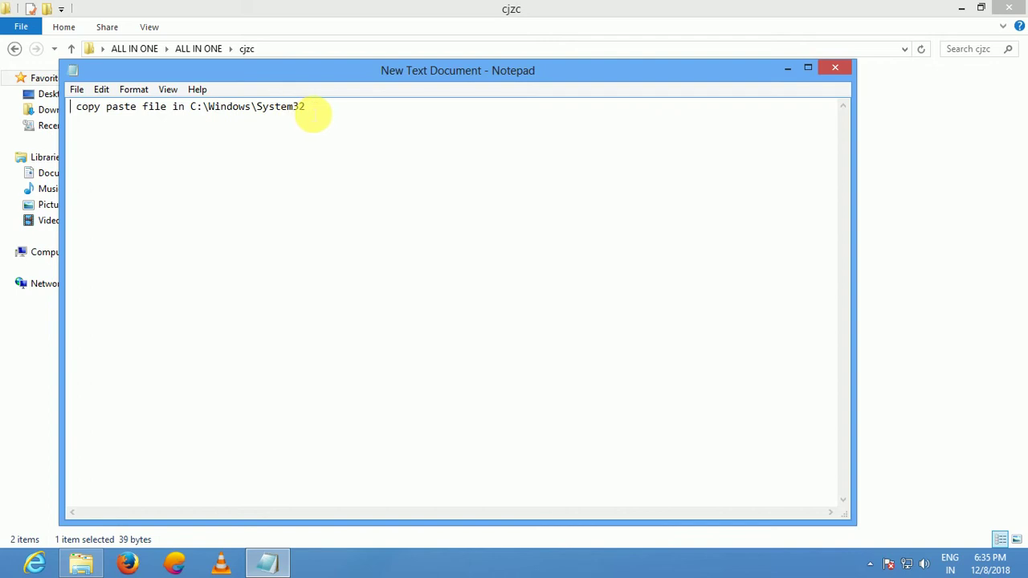
pyautogui.click(829, 70)
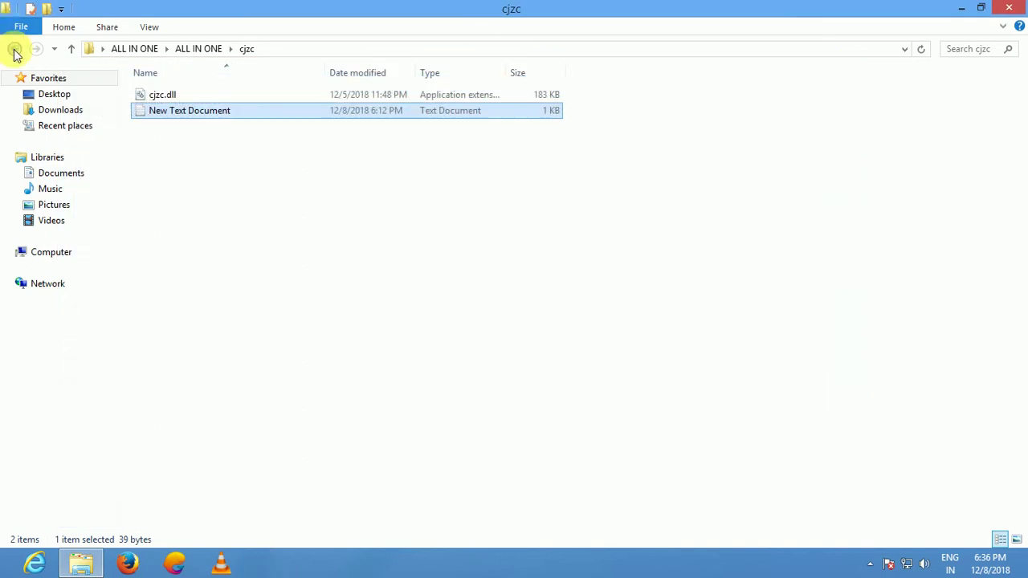
pyautogui.click(16, 54)
# Run LEInstaller from the Locale.Emulator.2.4.0.0 folder and install Locale Emulator for all users
pyautogui.doubleClick(345, 144)
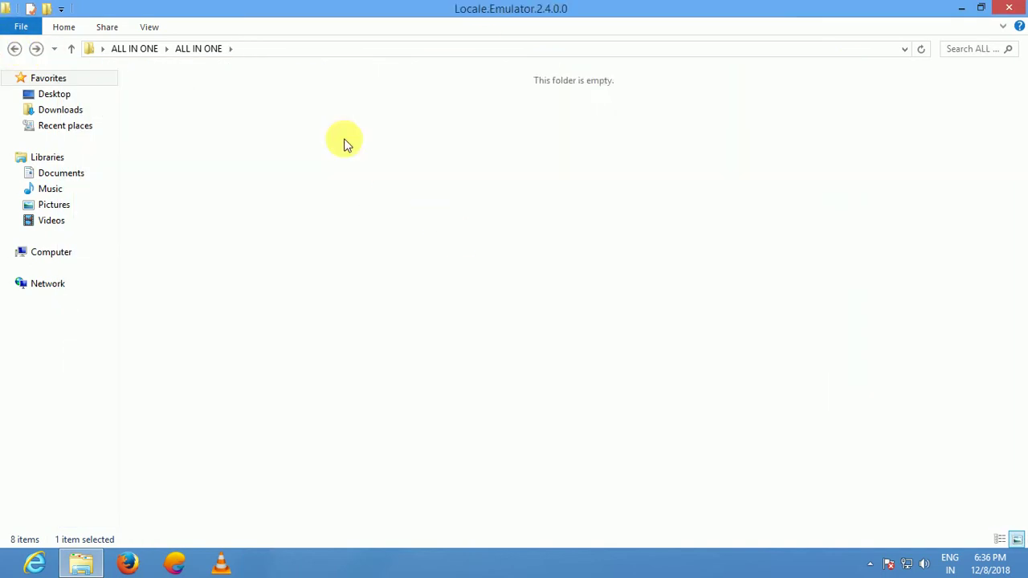
pyautogui.doubleClick(565, 127)
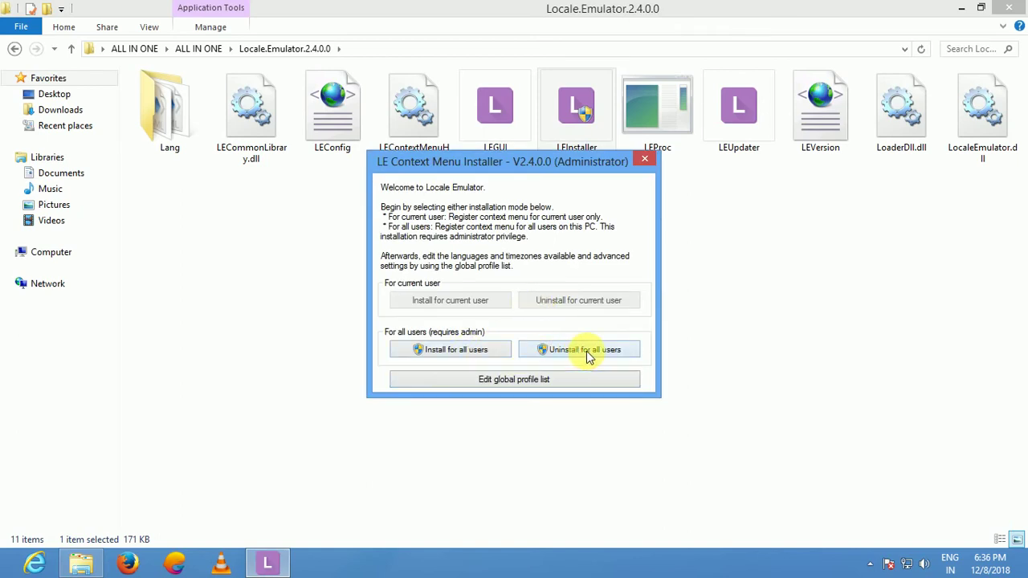
pyautogui.click(587, 354)
pyautogui.click(608, 339)
pyautogui.click(485, 354)
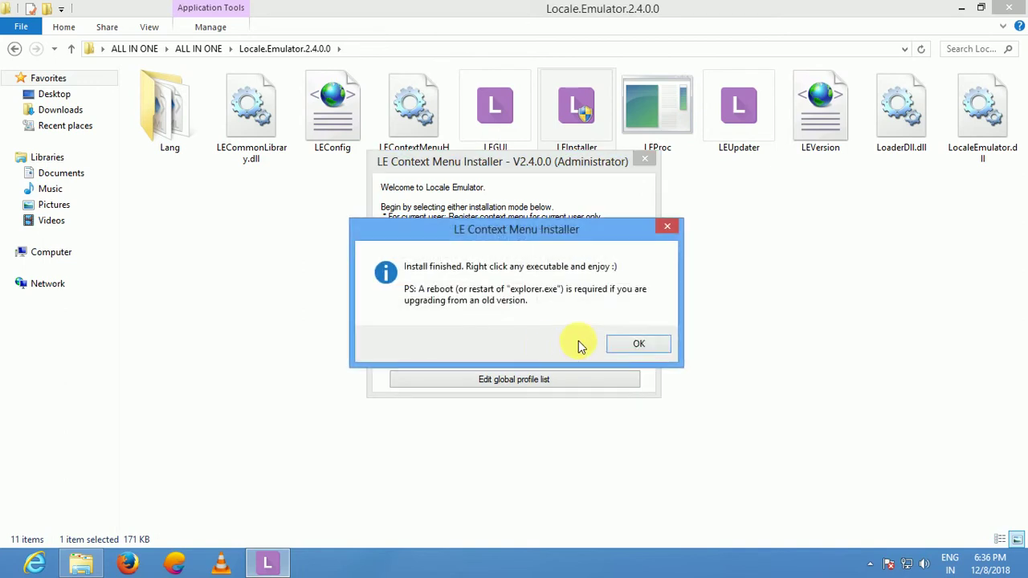
pyautogui.click(636, 345)
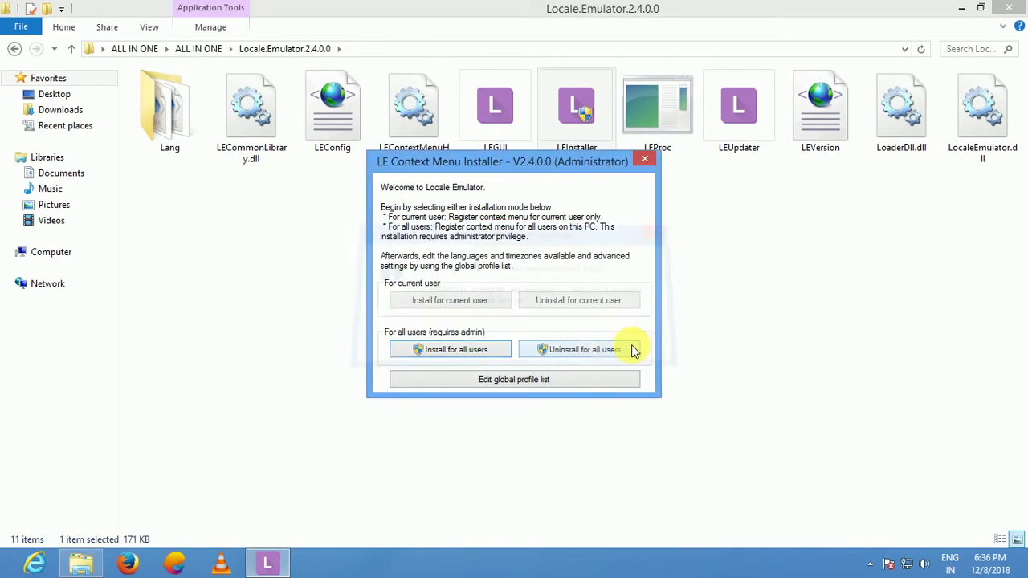
# Choose the Run in Japanese (Admin) profile in Locale Emulator's global profile list, close it and return to ALL IN ONE
pyautogui.click(509, 379)
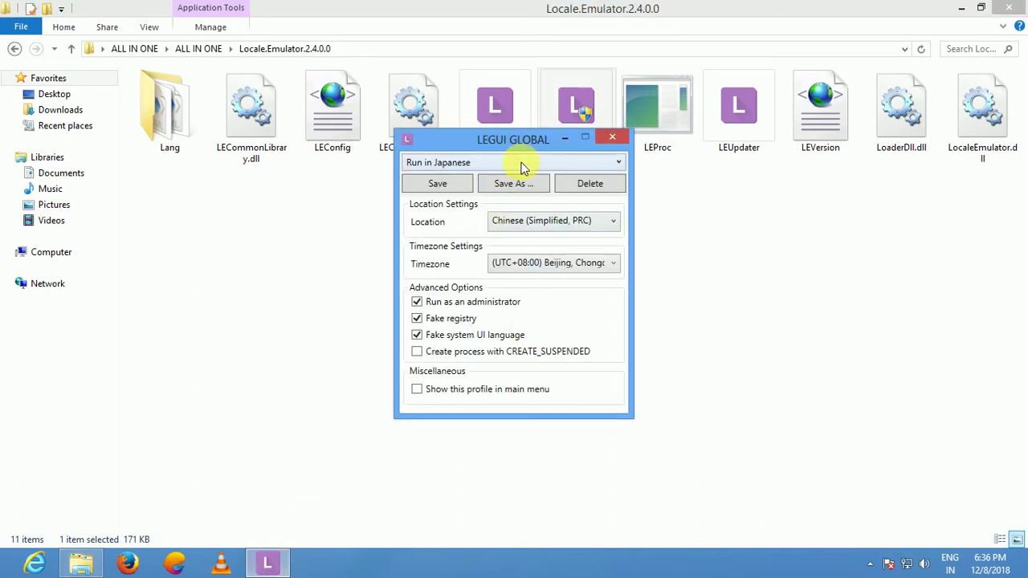
pyautogui.moveTo(541, 142); pyautogui.dragTo(563, 127)
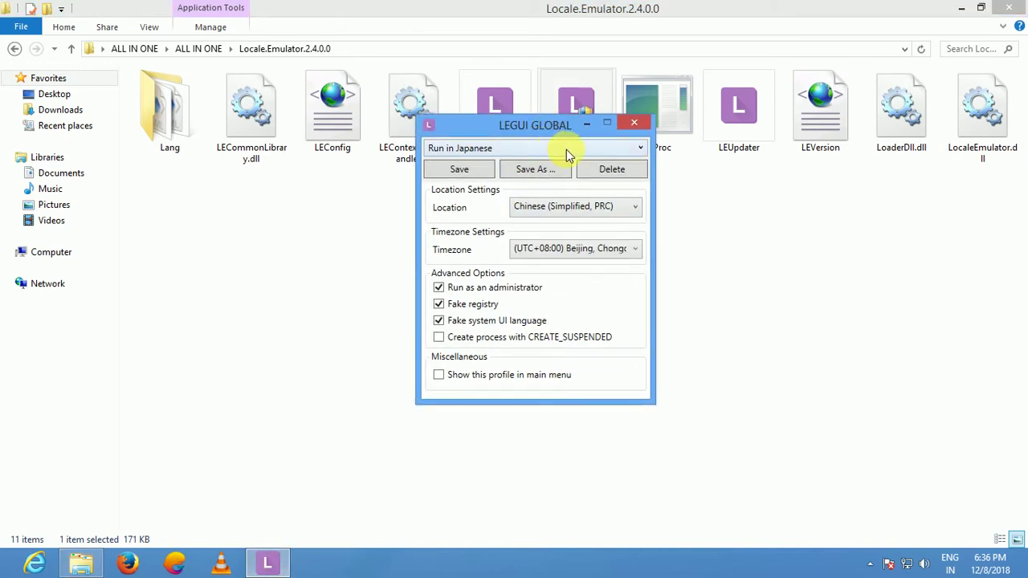
pyautogui.click(565, 153)
pyautogui.click(550, 179)
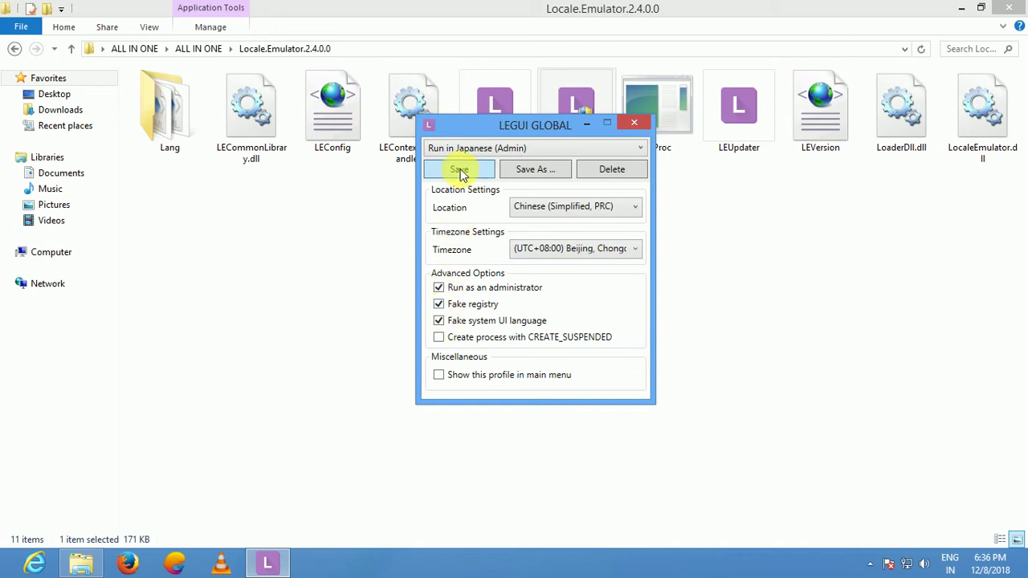
pyautogui.click(634, 123)
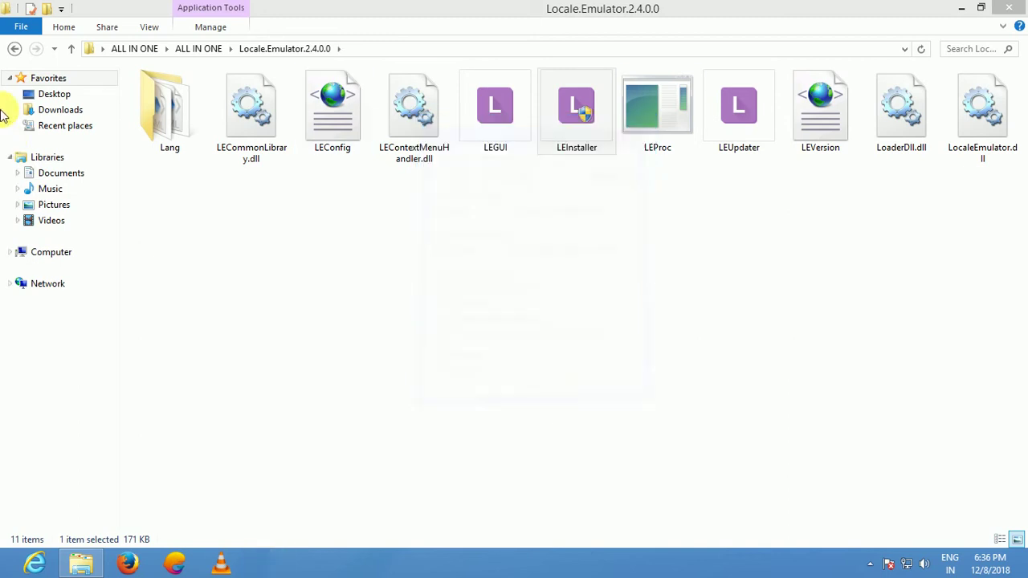
pyautogui.click(13, 49)
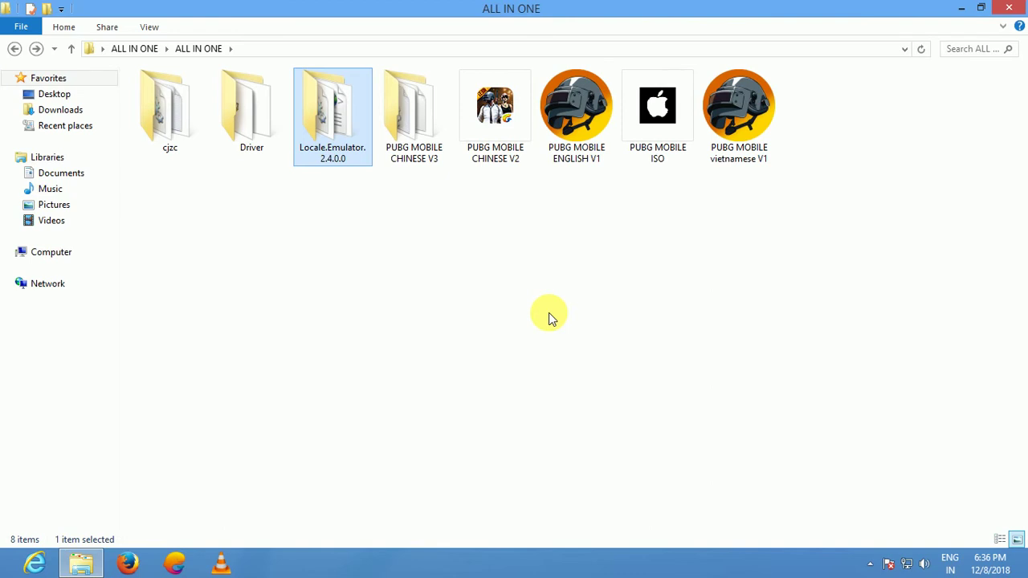
# Launch PUBG MOBILE ENGLISH V1 through Locale Emulator with Run in Japanese (Admin) and dismiss its info message
pyautogui.rightClick(578, 130)
pyautogui.moveTo(624, 323)
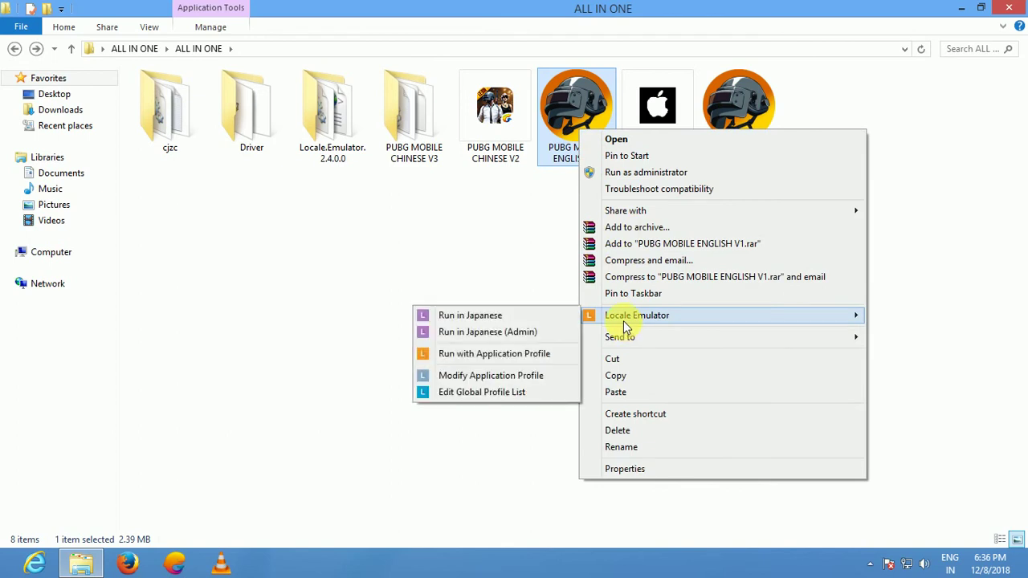
pyautogui.click(477, 332)
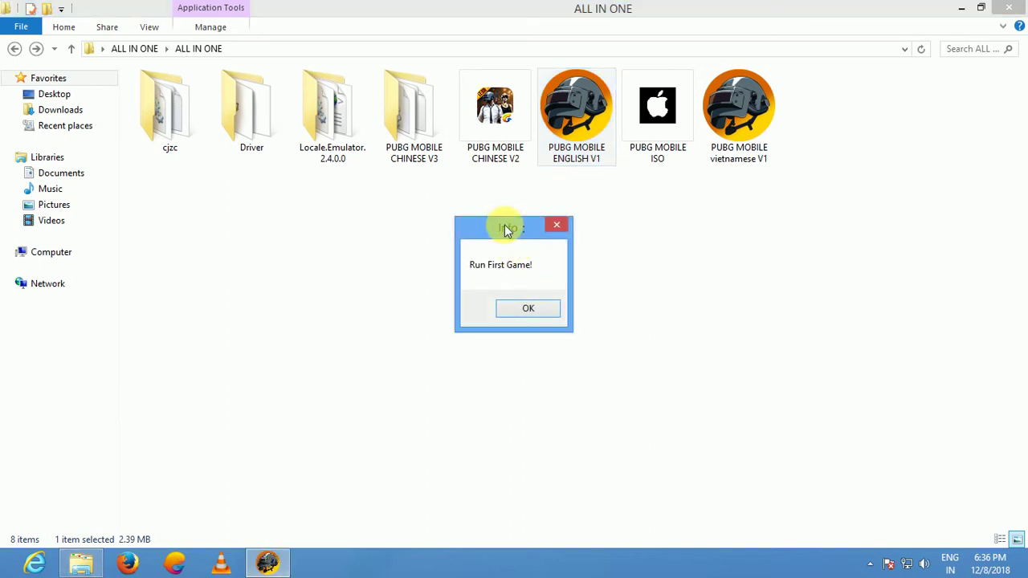
pyautogui.moveTo(509, 229); pyautogui.dragTo(559, 216)
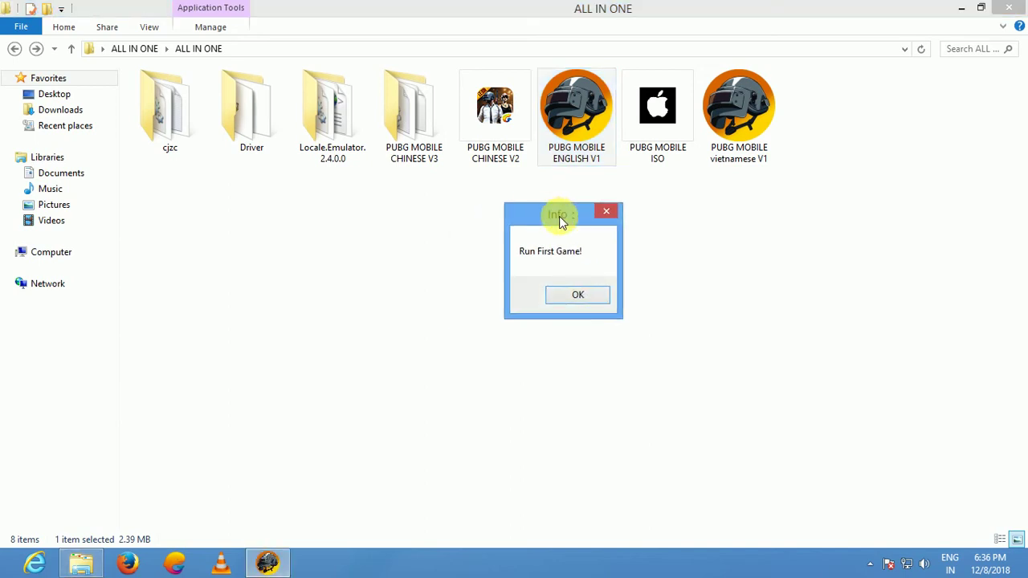
pyautogui.click(578, 295)
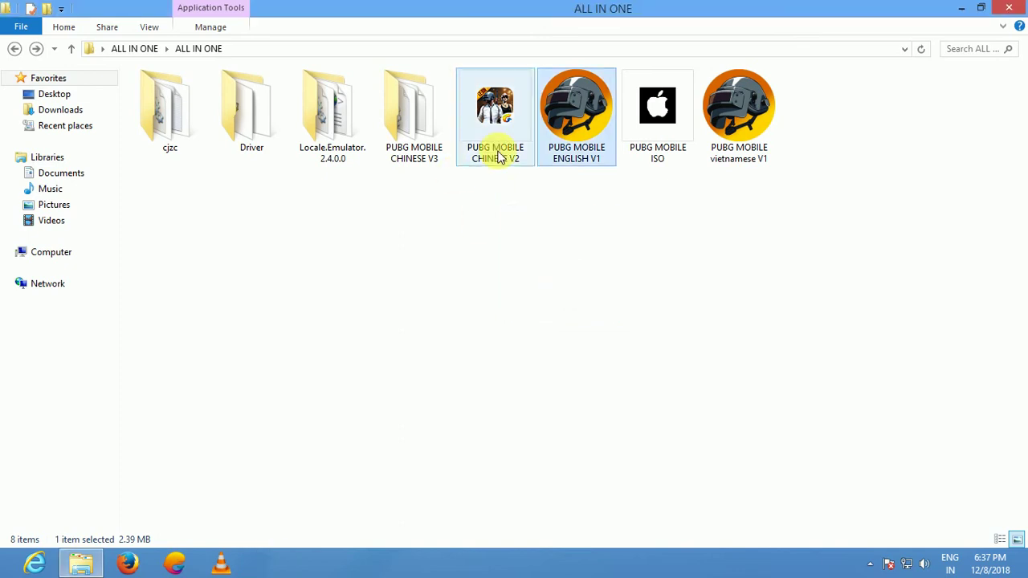
# Check the available actions for PUBG MOBILE ENGLISH V1 once more, dismiss them and close the folder window
pyautogui.rightClick(561, 131)
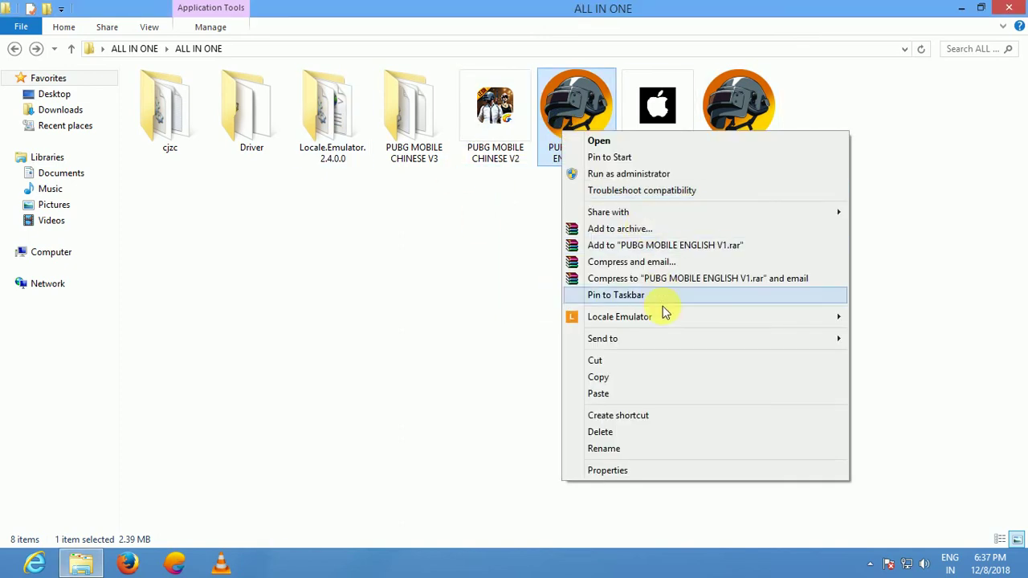
pyautogui.click(474, 323)
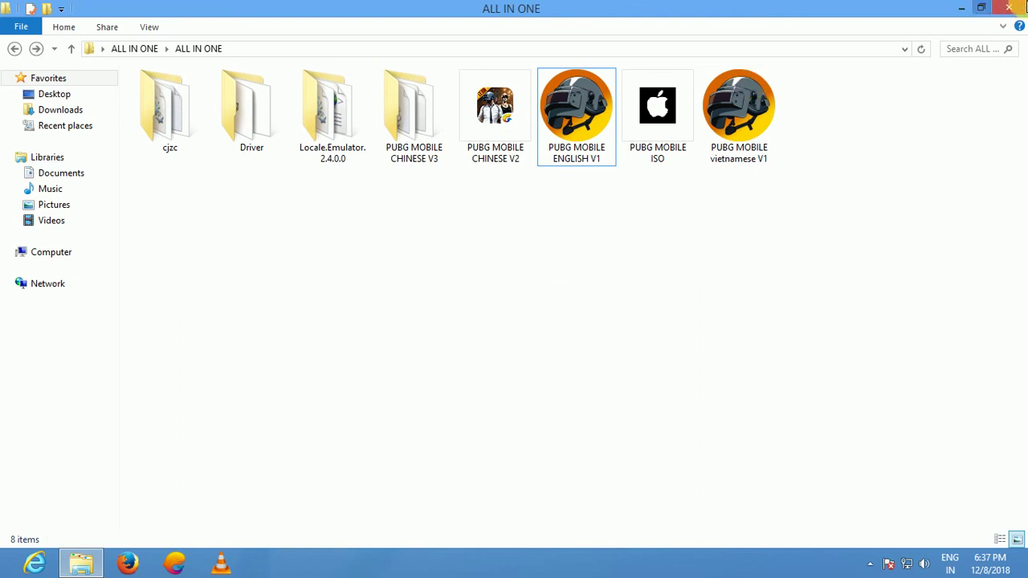
pyautogui.click(961, 8)
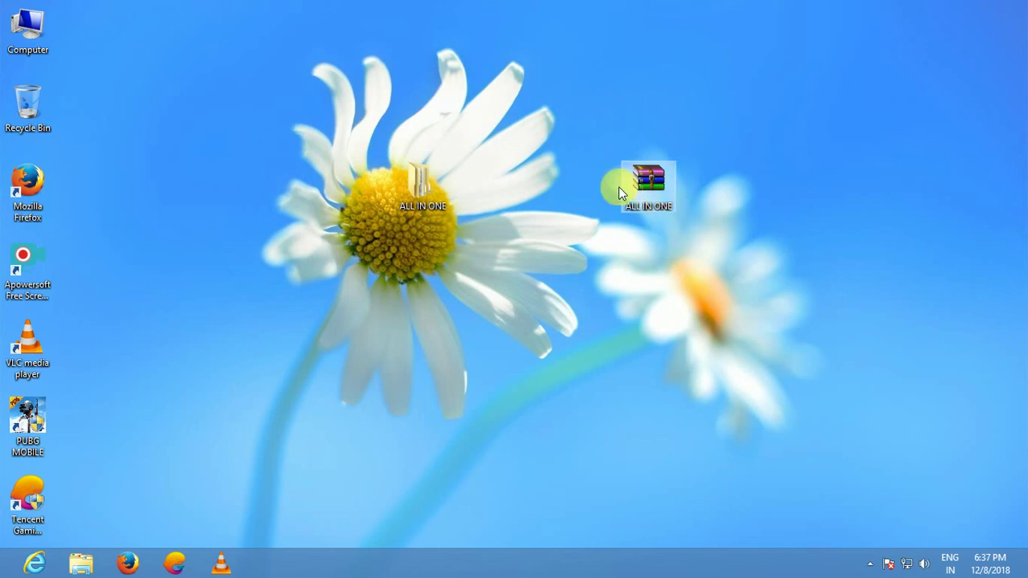
# Place the ALL IN ONE folder and the ALL IN ONE archive side by side on the desktop
pyautogui.moveTo(620, 184); pyautogui.dragTo(563, 184)
pyautogui.moveTo(405, 196); pyautogui.dragTo(530, 197)
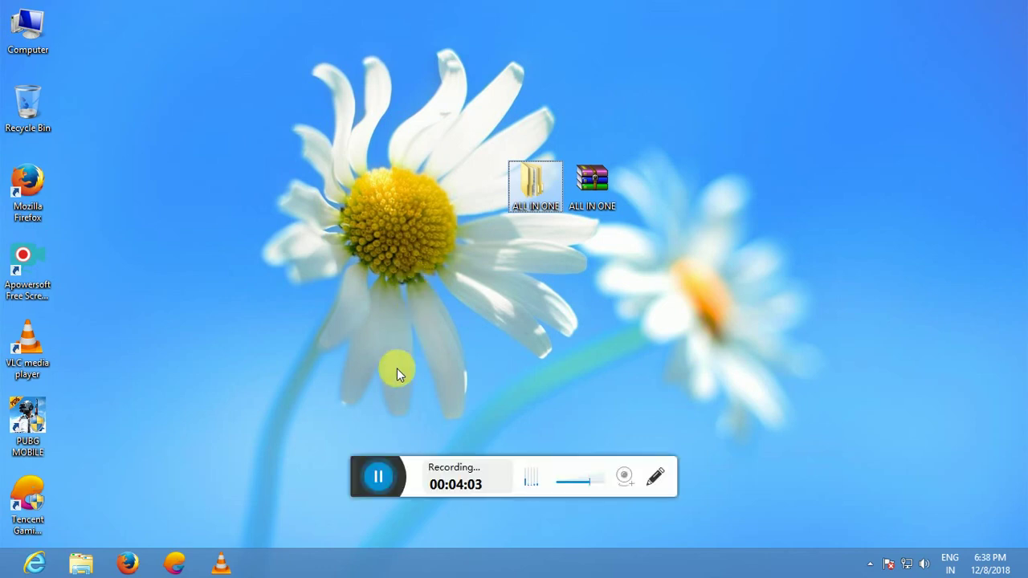
pyautogui.click(344, 472)
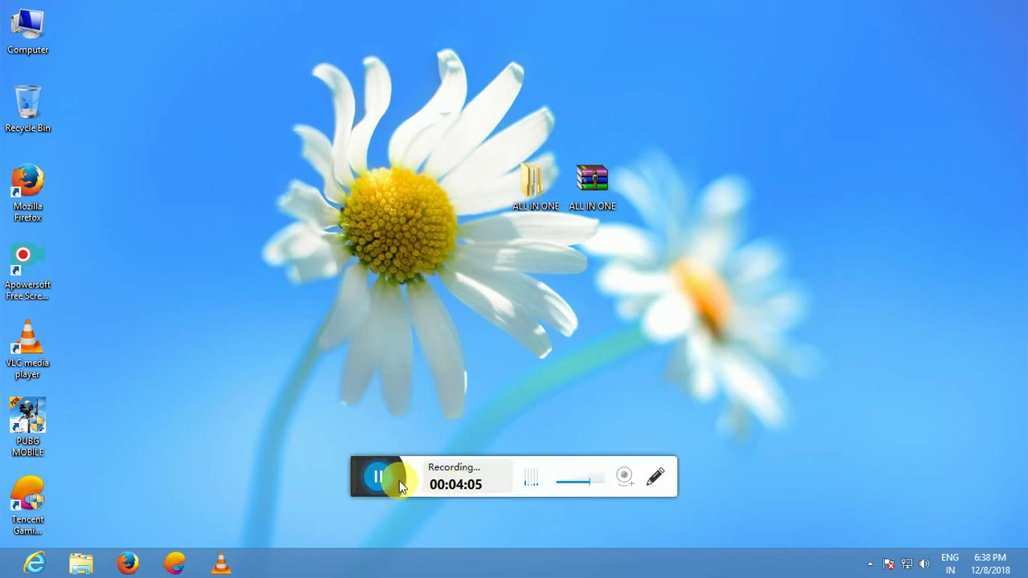